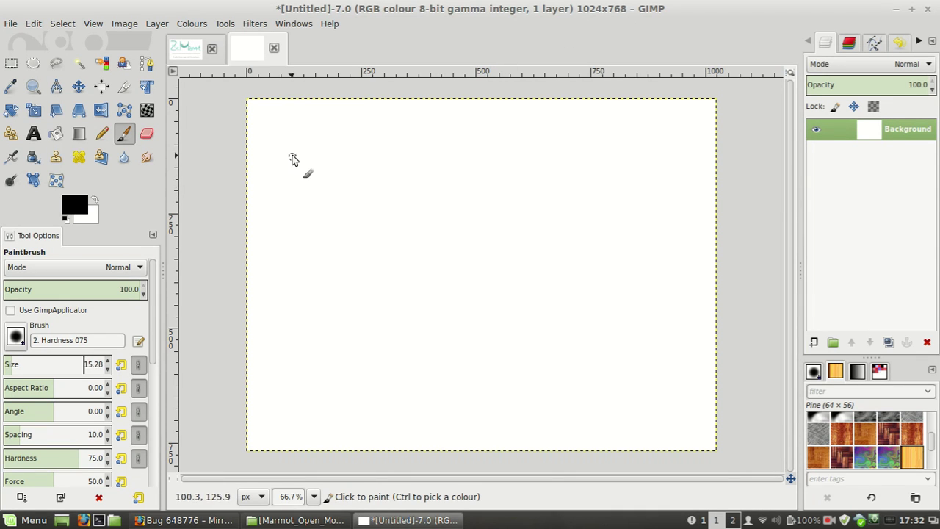
# Paint a stick figure, set the brush symmetry to Mirror, and paint a wavy stroke
pyautogui.moveTo(286, 151)
pyautogui.mouseDown()
pyautogui.moveTo(274, 282)
pyautogui.moveTo(303, 308)
pyautogui.mouseUp()
pyautogui.moveTo(276, 266); pyautogui.dragTo(257, 330)
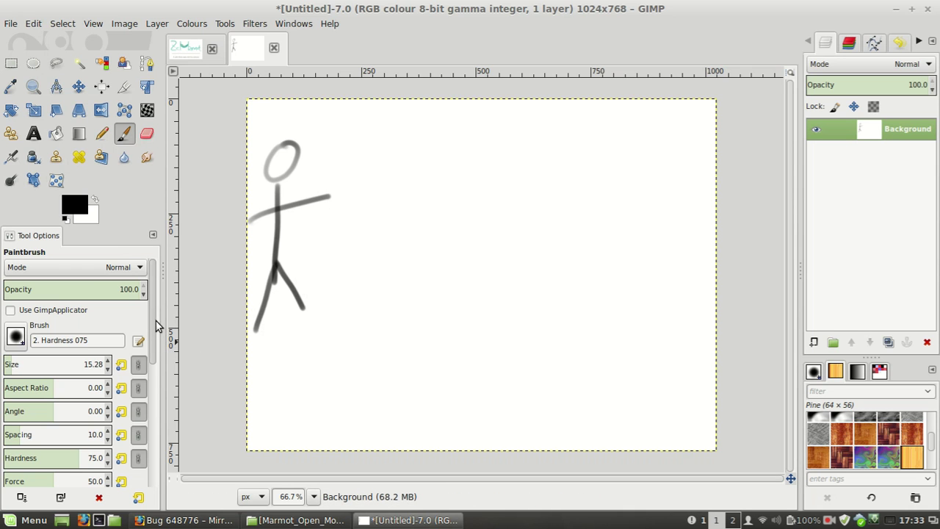
pyautogui.moveTo(156, 325); pyautogui.dragTo(160, 462)
pyautogui.click(133, 431)
pyautogui.click(134, 435)
pyautogui.moveTo(268, 392); pyautogui.dragTo(367, 359)
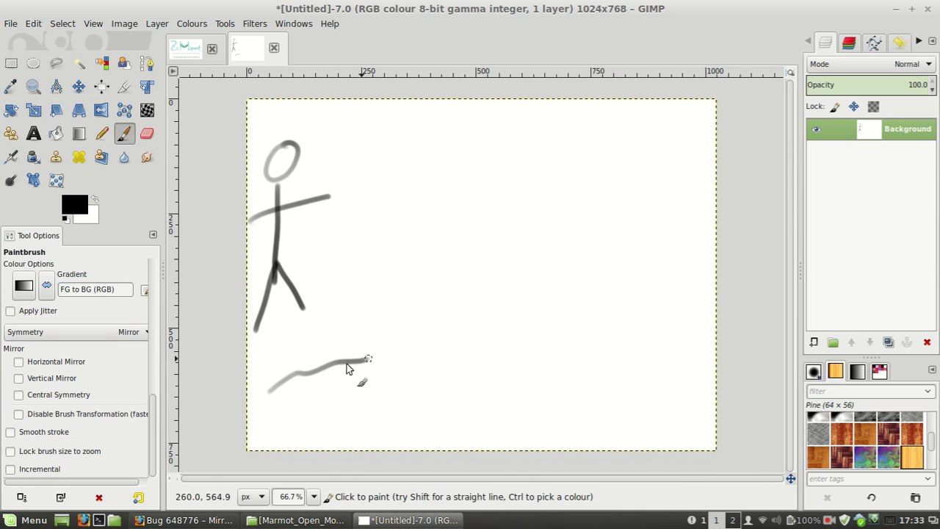
# With Horizontal Mirror on, paint and underline the word SYMMETRY with a flipped copy
pyautogui.click(72, 361)
pyautogui.moveTo(342, 293)
pyautogui.mouseDown()
pyautogui.moveTo(336, 334)
pyautogui.moveTo(377, 299)
pyautogui.mouseUp()
pyautogui.moveTo(398, 296); pyautogui.dragTo(373, 355)
pyautogui.moveTo(404, 339)
pyautogui.mouseDown()
pyautogui.moveTo(425, 315)
pyautogui.moveTo(450, 338)
pyautogui.moveTo(490, 339)
pyautogui.mouseUp()
pyautogui.moveTo(492, 310)
pyautogui.mouseDown()
pyautogui.moveTo(515, 308)
pyautogui.moveTo(514, 324)
pyautogui.mouseUp()
pyautogui.moveTo(490, 339); pyautogui.dragTo(519, 339)
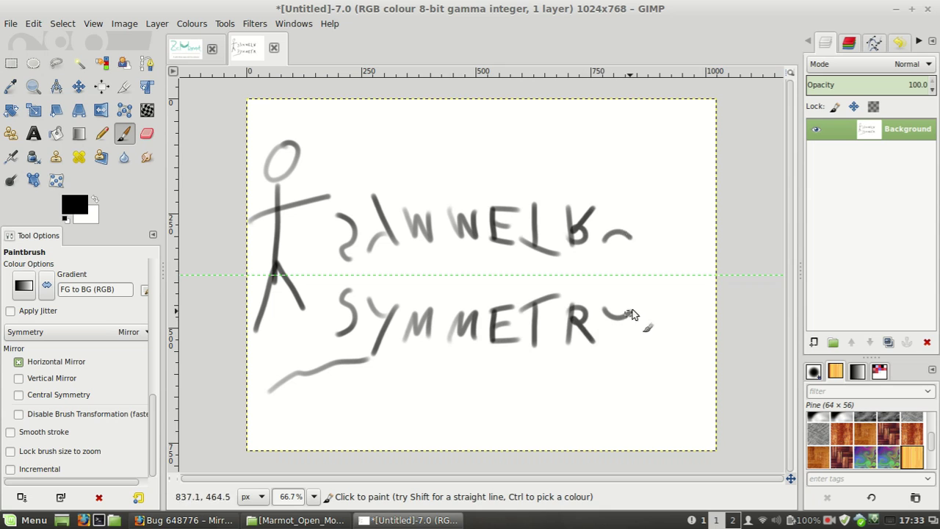
pyautogui.moveTo(631, 314); pyautogui.dragTo(607, 367)
pyautogui.moveTo(445, 373); pyautogui.dragTo(547, 365)
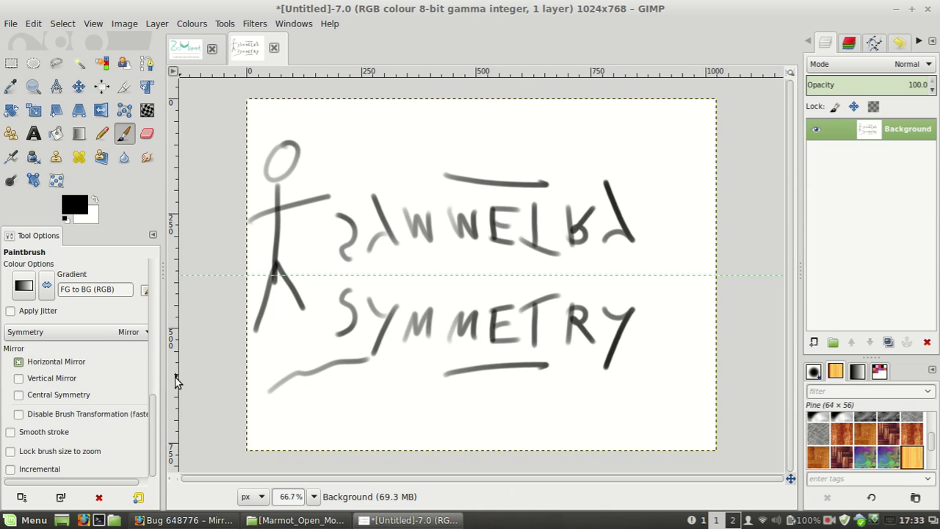
# Add Vertical Mirror and Central Symmetry, then paint a mirrored curve and a wavy stroke
pyautogui.click(51, 377)
pyautogui.moveTo(468, 110)
pyautogui.mouseDown()
pyautogui.moveTo(447, 156)
pyautogui.moveTo(490, 160)
pyautogui.mouseUp()
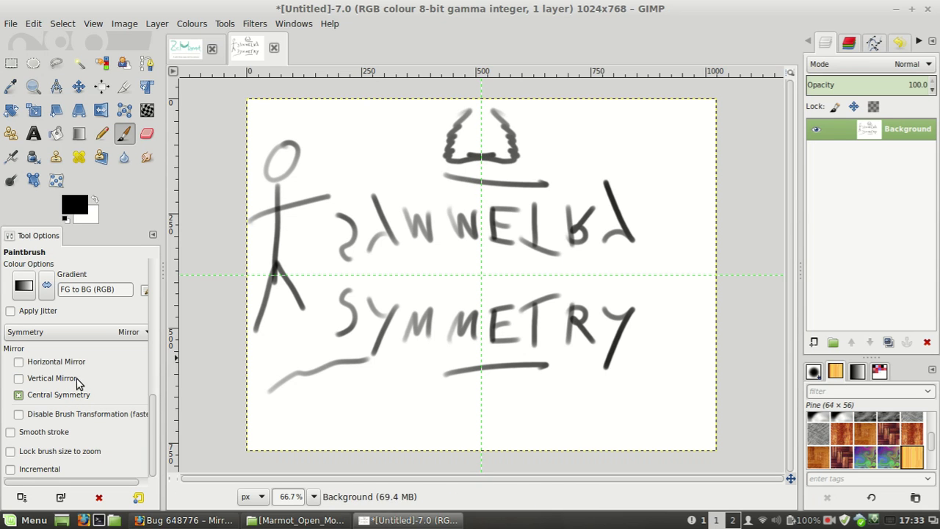
pyautogui.moveTo(314, 292)
pyautogui.mouseDown()
pyautogui.moveTo(322, 353)
pyautogui.moveTo(349, 401)
pyautogui.moveTo(414, 415)
pyautogui.moveTo(498, 406)
pyautogui.mouseUp()
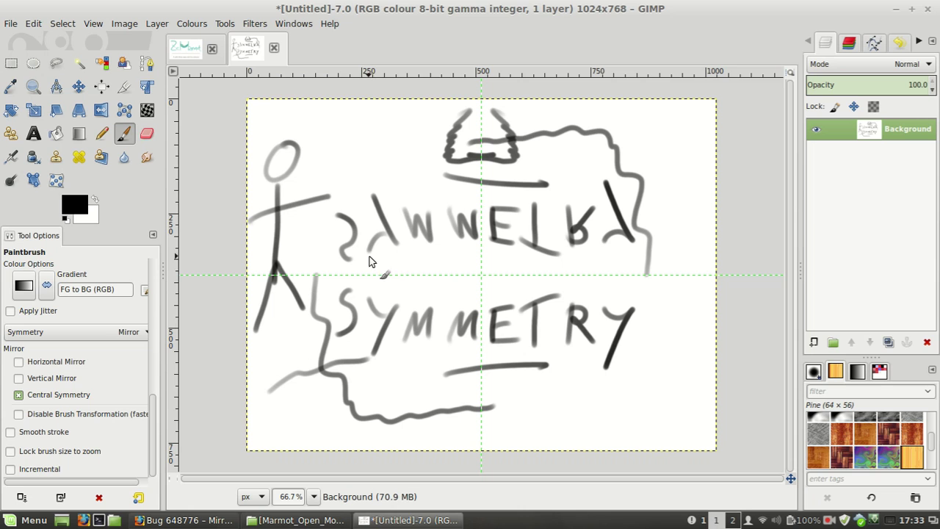
# Clear the canvas and paint four-way mirrored Paintbrush and Pencil strokes
pyautogui.press('Delete')
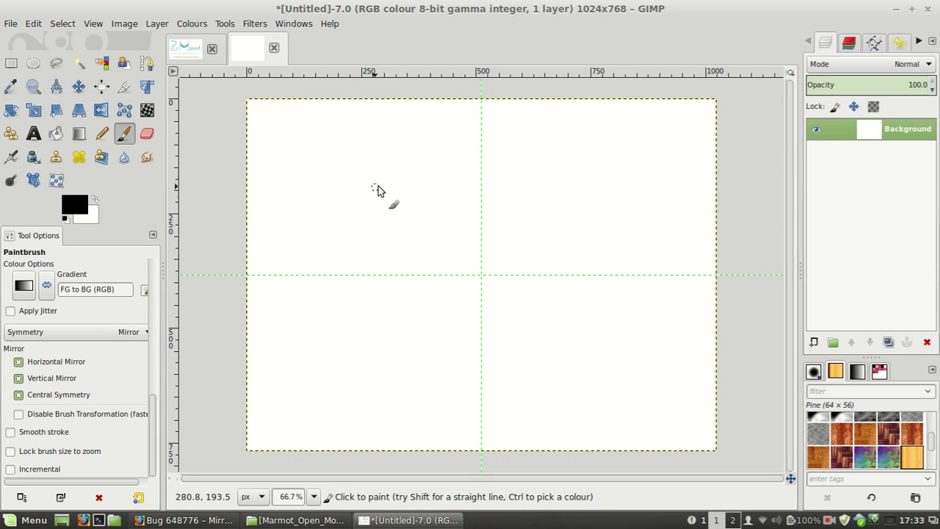
pyautogui.moveTo(403, 175)
pyautogui.mouseDown()
pyautogui.moveTo(362, 222)
pyautogui.moveTo(396, 243)
pyautogui.moveTo(367, 289)
pyautogui.moveTo(359, 369)
pyautogui.moveTo(290, 457)
pyautogui.mouseUp()
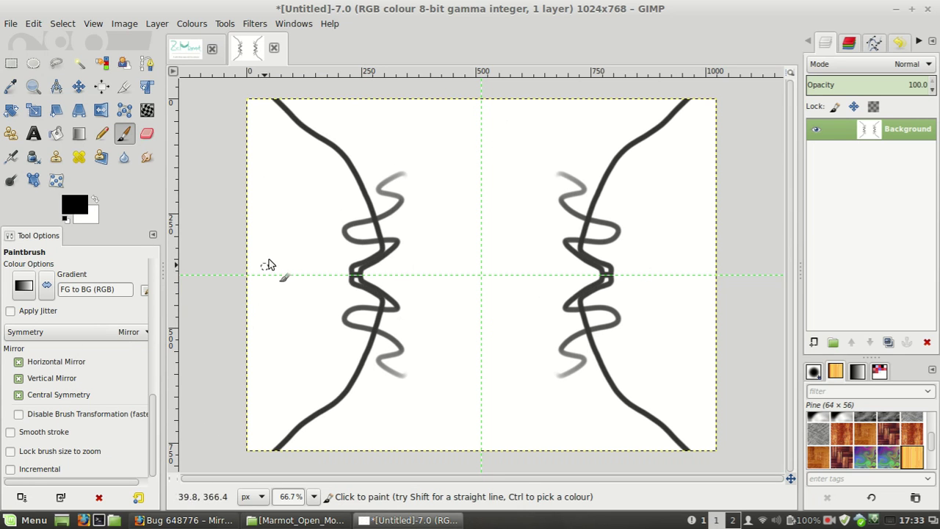
pyautogui.click(102, 133)
pyautogui.moveTo(399, 181)
pyautogui.mouseDown()
pyautogui.moveTo(504, 164)
pyautogui.moveTo(449, 250)
pyautogui.moveTo(369, 450)
pyautogui.mouseUp()
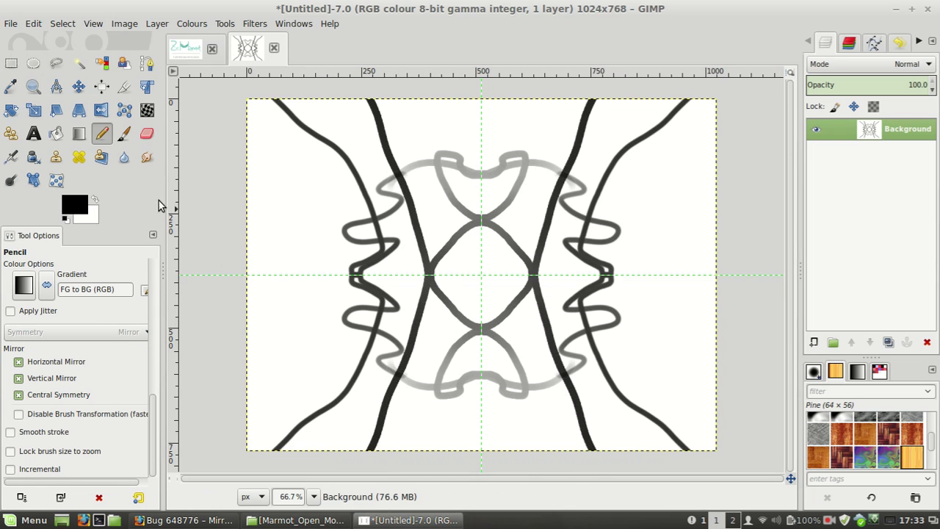
# Erase symmetric gaps in the central X, then draw mirrored Ink outlines and curls
pyautogui.click(147, 133)
pyautogui.moveTo(435, 257)
pyautogui.mouseDown()
pyautogui.moveTo(419, 249)
pyautogui.moveTo(411, 200)
pyautogui.mouseUp()
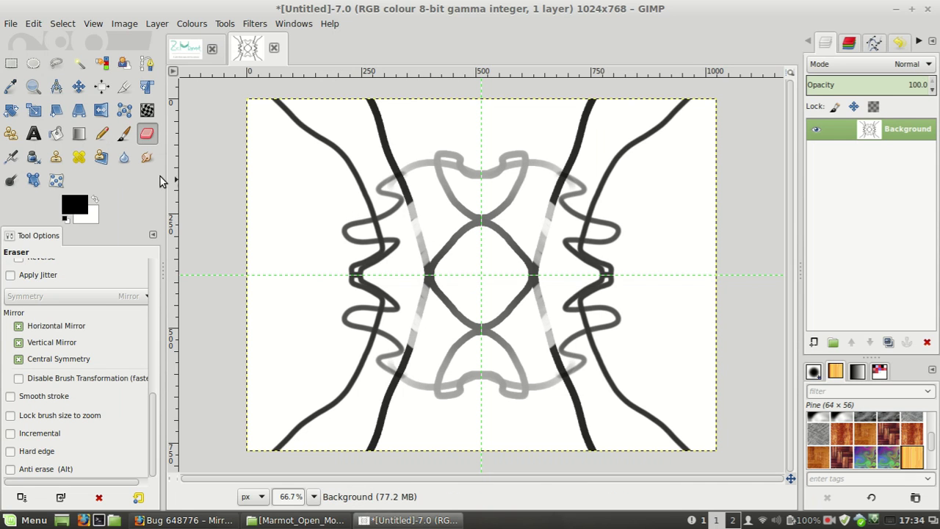
pyautogui.click(32, 156)
pyautogui.moveTo(405, 237)
pyautogui.mouseDown()
pyautogui.moveTo(510, 156)
pyautogui.moveTo(517, 211)
pyautogui.moveTo(424, 263)
pyautogui.moveTo(413, 314)
pyautogui.moveTo(370, 387)
pyautogui.moveTo(224, 374)
pyautogui.mouseUp()
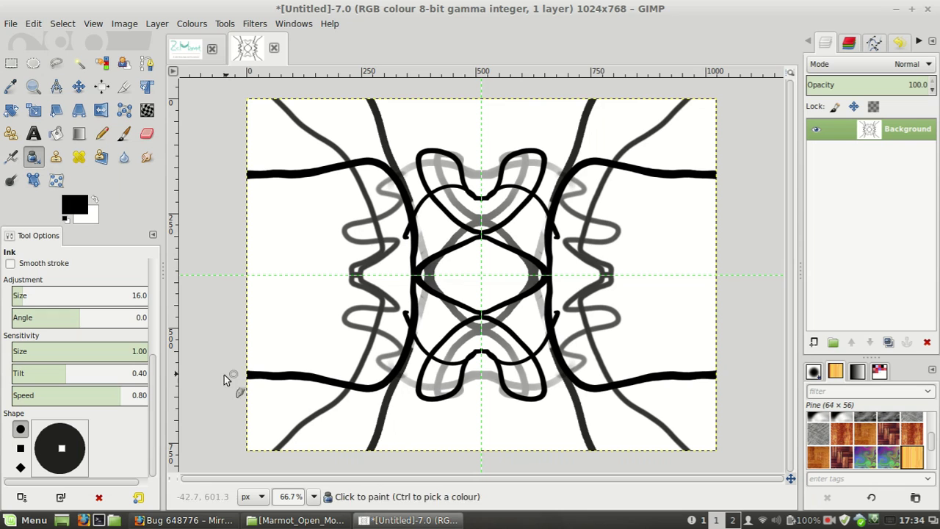
pyautogui.moveTo(393, 142)
pyautogui.mouseDown()
pyautogui.moveTo(471, 144)
pyautogui.moveTo(616, 81)
pyautogui.mouseUp()
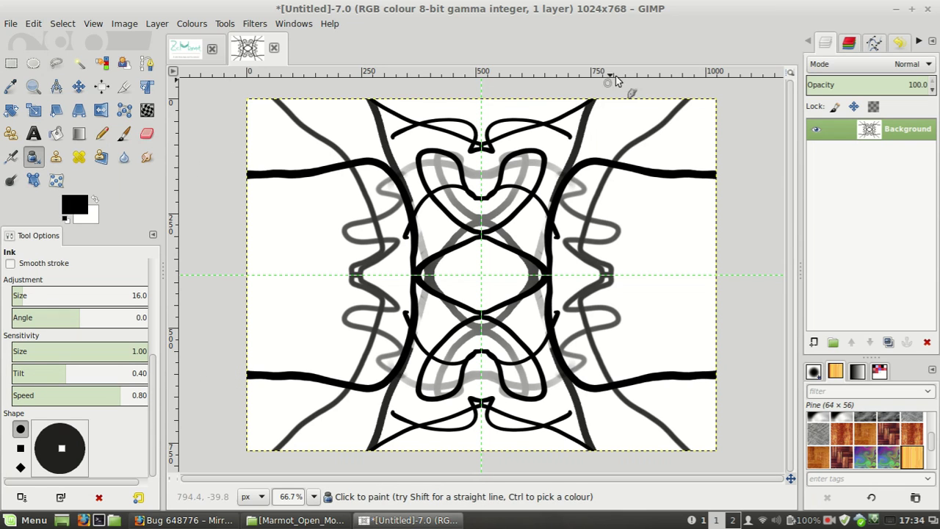
# Spray mirrored textured shading through the centre with the Airbrush, Acrylic 03 brush at size 211
pyautogui.click(11, 156)
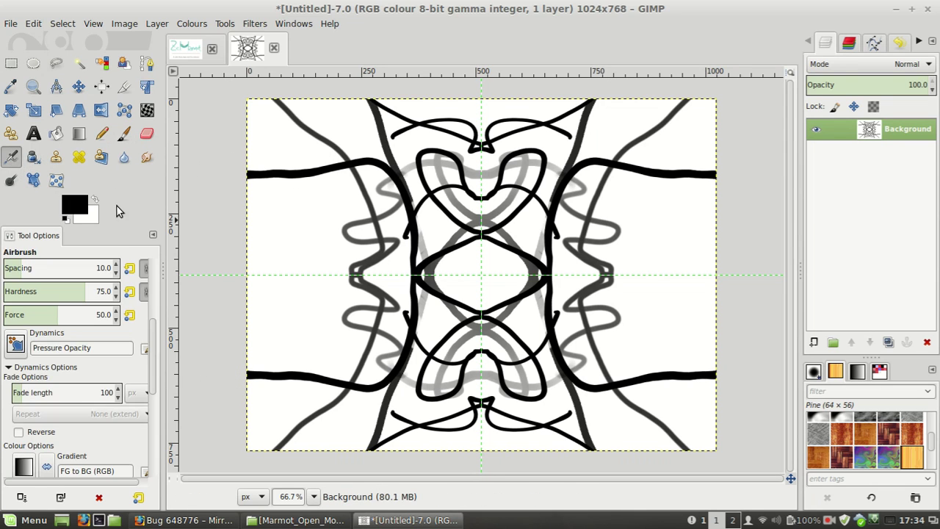
pyautogui.scroll(5, 154, 266)
pyautogui.click(16, 339)
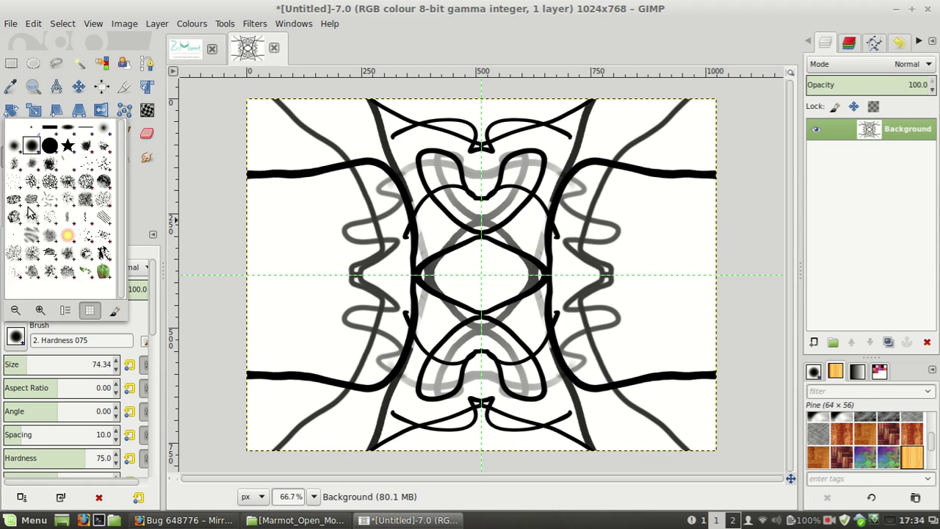
pyautogui.click(58, 182)
pyautogui.moveTo(433, 212)
pyautogui.mouseDown()
pyautogui.moveTo(469, 199)
pyautogui.moveTo(442, 163)
pyautogui.moveTo(452, 217)
pyautogui.moveTo(508, 189)
pyautogui.moveTo(466, 207)
pyautogui.moveTo(439, 188)
pyautogui.moveTo(434, 279)
pyautogui.moveTo(451, 279)
pyautogui.moveTo(402, 151)
pyautogui.moveTo(459, 159)
pyautogui.moveTo(452, 163)
pyautogui.mouseUp()
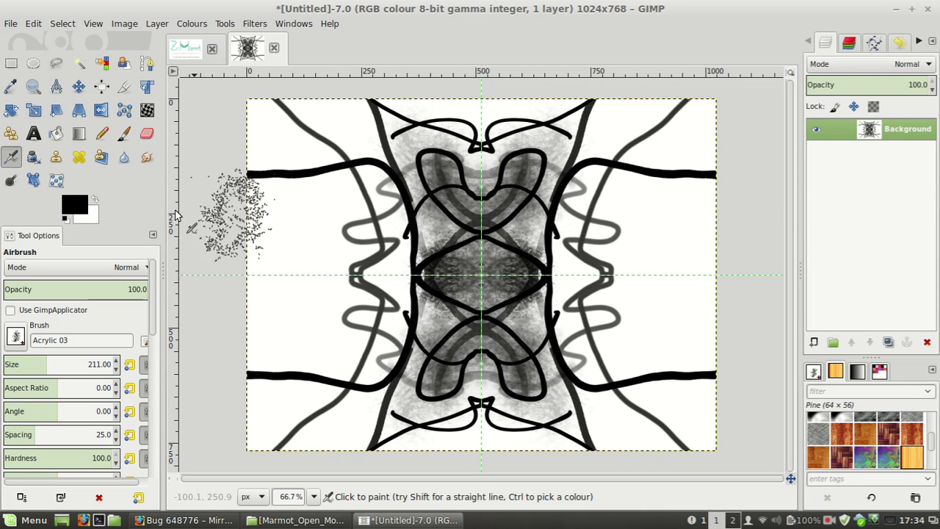
# Blur the thick edge lines with the 2. Hardness 075 brush, then smudge them
pyautogui.click(124, 159)
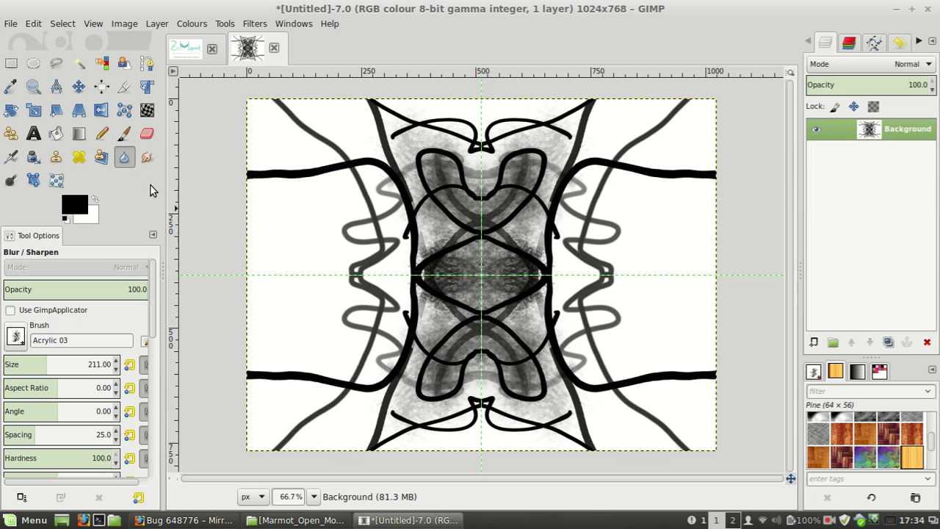
pyautogui.click(17, 338)
pyautogui.click(32, 146)
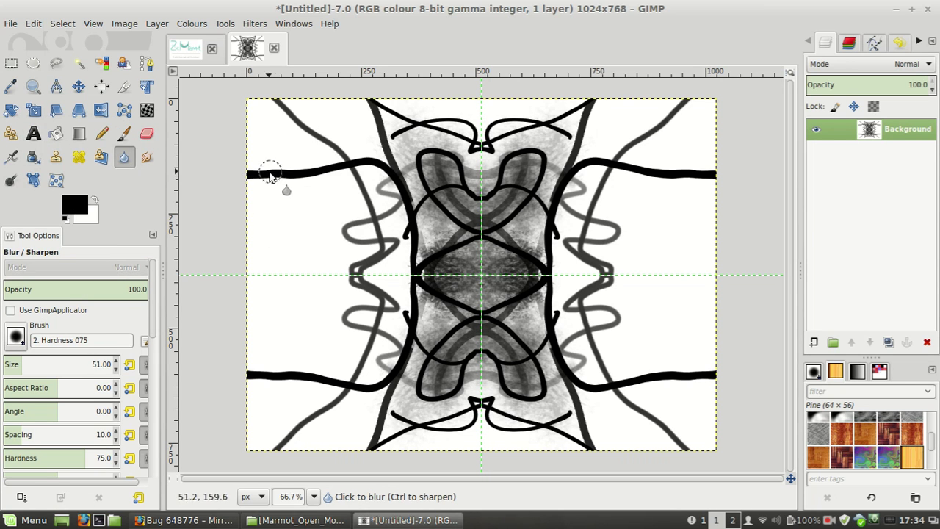
pyautogui.moveTo(270, 176)
pyautogui.mouseDown()
pyautogui.moveTo(314, 178)
pyautogui.moveTo(282, 179)
pyautogui.moveTo(307, 168)
pyautogui.moveTo(294, 175)
pyautogui.moveTo(287, 166)
pyautogui.moveTo(334, 168)
pyautogui.moveTo(294, 171)
pyautogui.mouseUp()
pyautogui.click(149, 158)
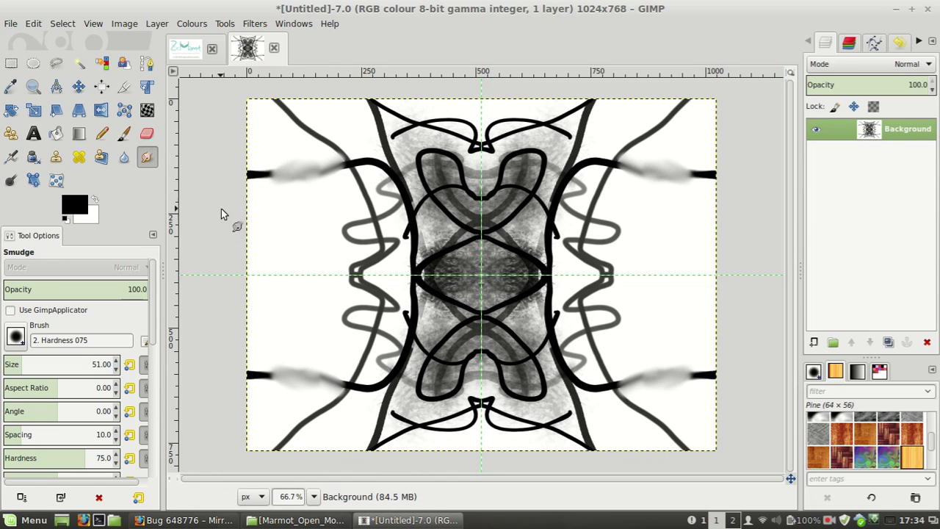
# Clone the marmot from ZeMarmot_logo into all four corners of the mirrored pattern
pyautogui.click(57, 157)
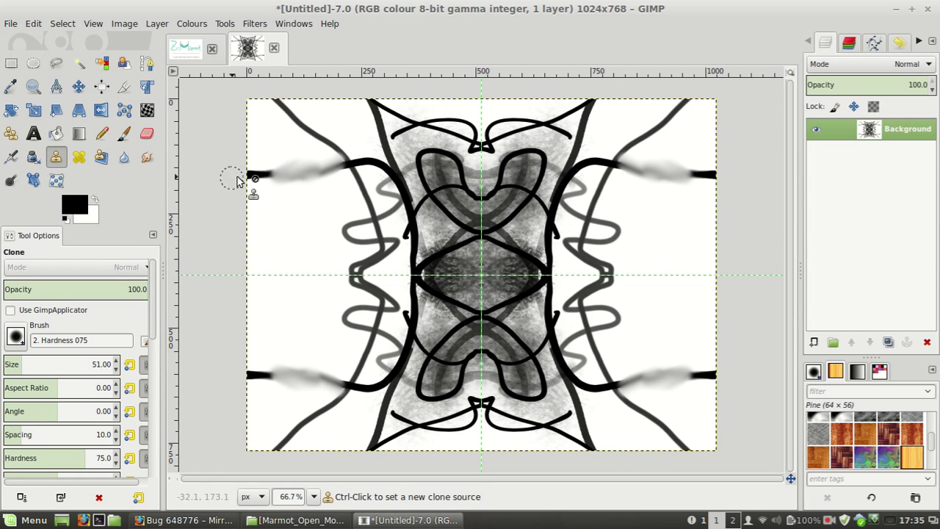
pyautogui.click(185, 49)
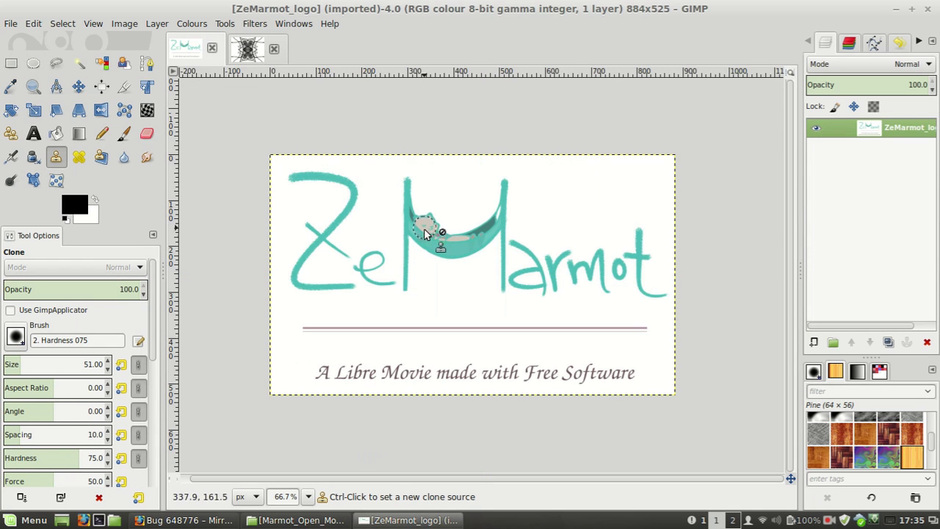
pyautogui.keyDown('ctrl'); pyautogui.click(424, 224); pyautogui.keyUp('ctrl')
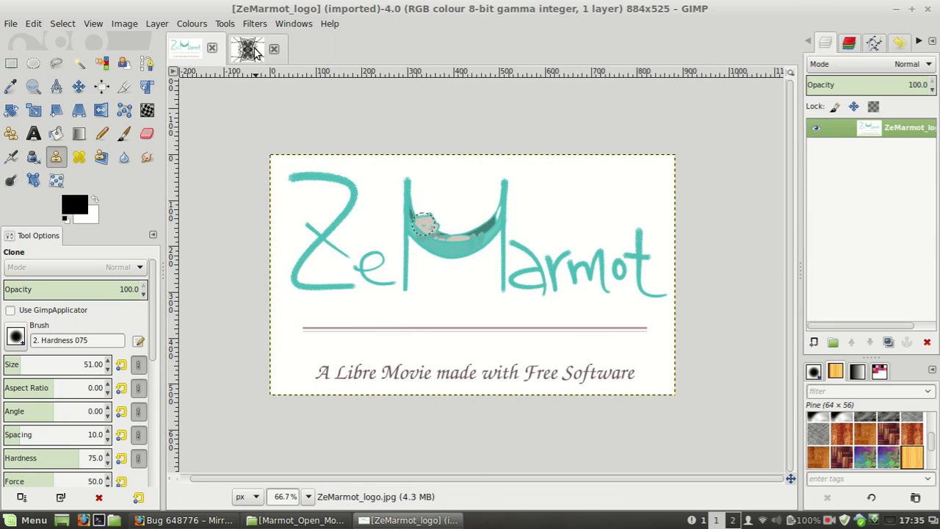
pyautogui.hotkey('alt', '2')
pyautogui.moveTo(279, 132)
pyautogui.mouseDown()
pyautogui.moveTo(295, 148)
pyautogui.moveTo(275, 118)
pyautogui.moveTo(269, 136)
pyautogui.moveTo(290, 143)
pyautogui.moveTo(303, 169)
pyautogui.moveTo(349, 154)
pyautogui.moveTo(349, 146)
pyautogui.moveTo(341, 152)
pyautogui.moveTo(376, 113)
pyautogui.moveTo(361, 158)
pyautogui.moveTo(362, 199)
pyautogui.moveTo(373, 155)
pyautogui.moveTo(366, 211)
pyautogui.moveTo(367, 185)
pyautogui.mouseUp()
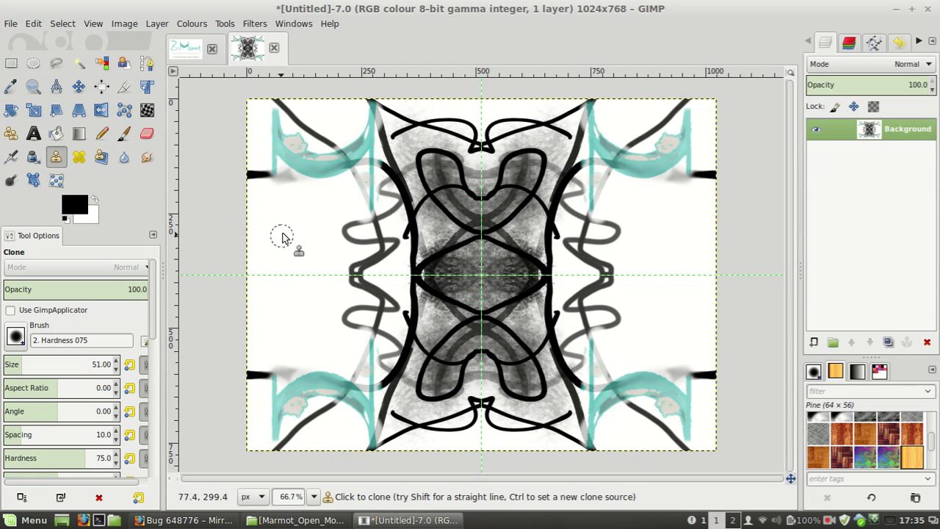
# Use the Heal tool to paint the logo's tagline text, mirrored four ways, into the pattern
pyautogui.click(185, 49)
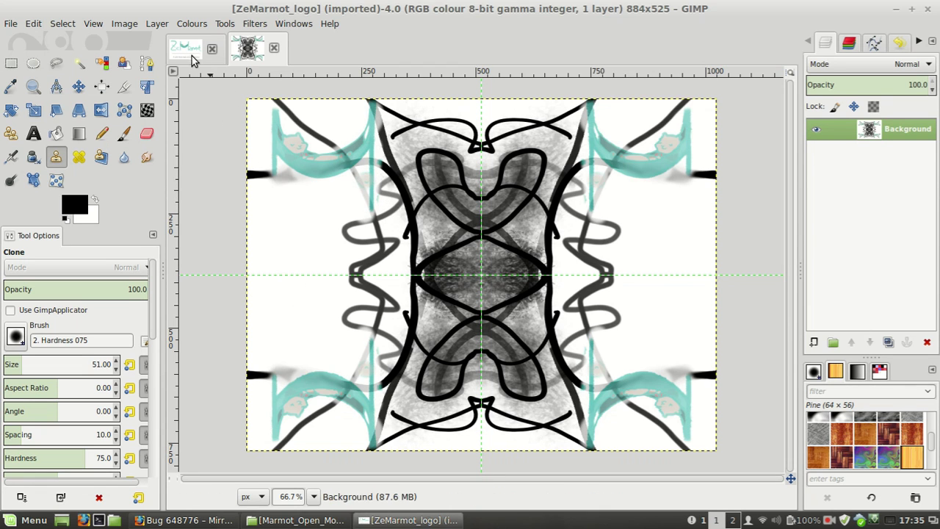
pyautogui.click(79, 156)
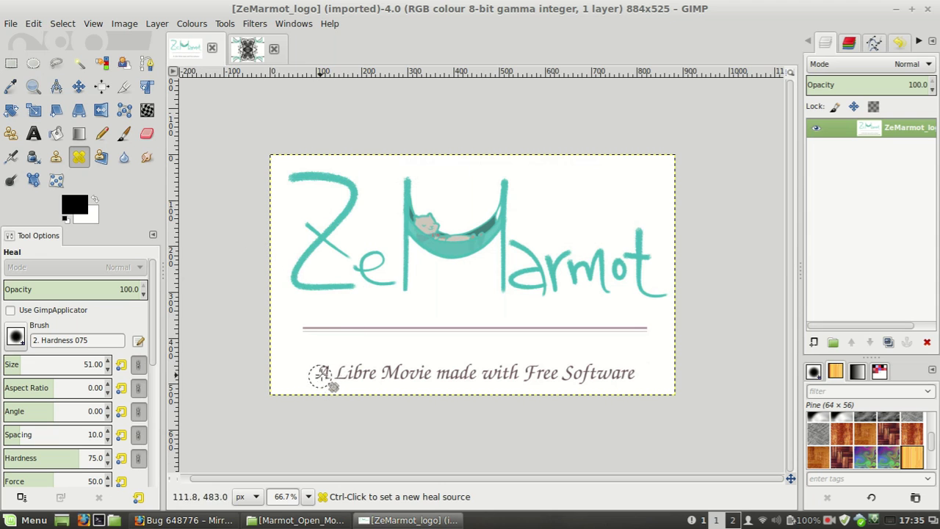
pyautogui.click(247, 49)
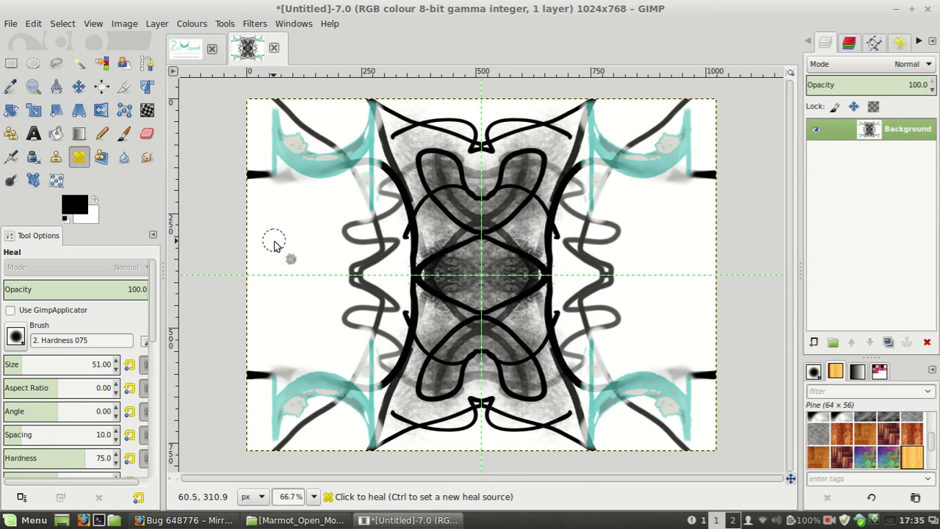
pyautogui.moveTo(265, 226); pyautogui.dragTo(462, 225)
# Take a heal source from the F of Free and paint 'Free Software' beneath the first line
pyautogui.click(185, 48)
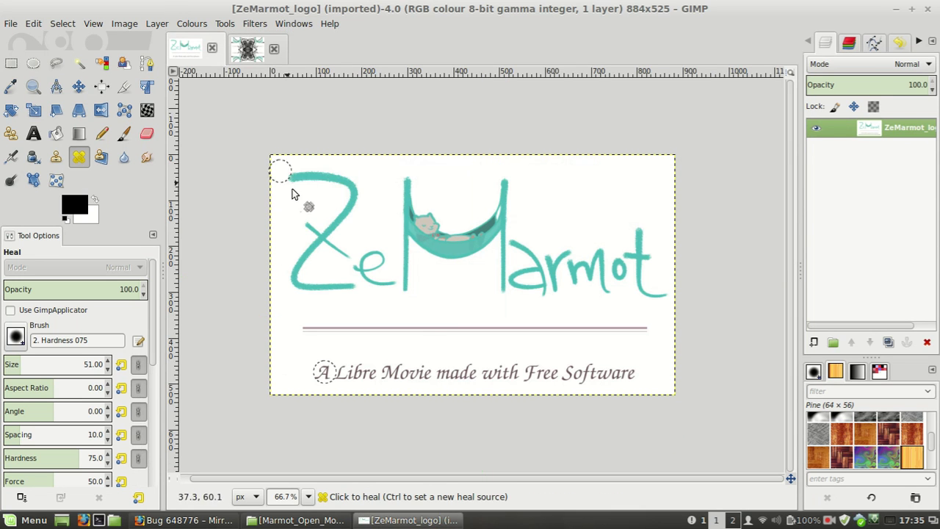
pyautogui.keyDown('ctrl'); pyautogui.click(534, 374); pyautogui.keyUp('ctrl')
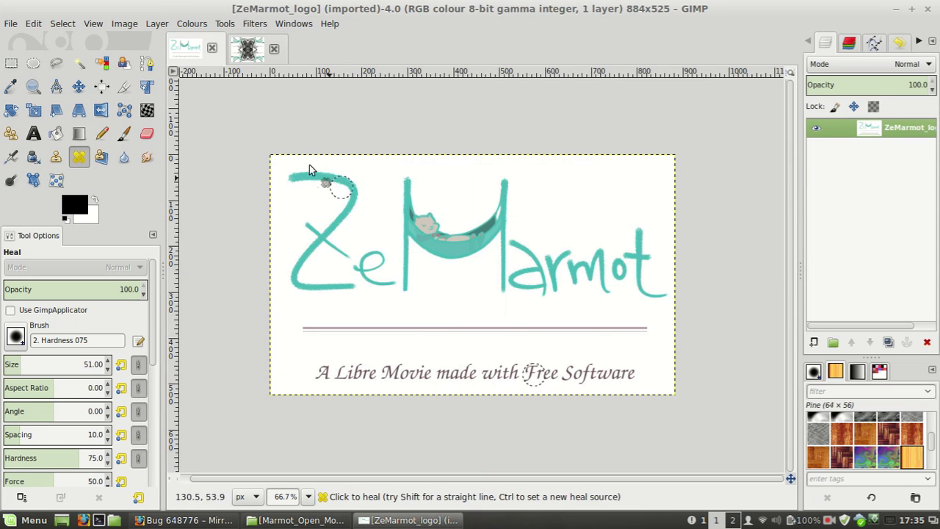
pyautogui.click(247, 51)
pyautogui.moveTo(311, 254)
pyautogui.mouseDown()
pyautogui.moveTo(340, 251)
pyautogui.moveTo(304, 247)
pyautogui.moveTo(410, 253)
pyautogui.moveTo(321, 254)
pyautogui.mouseUp()
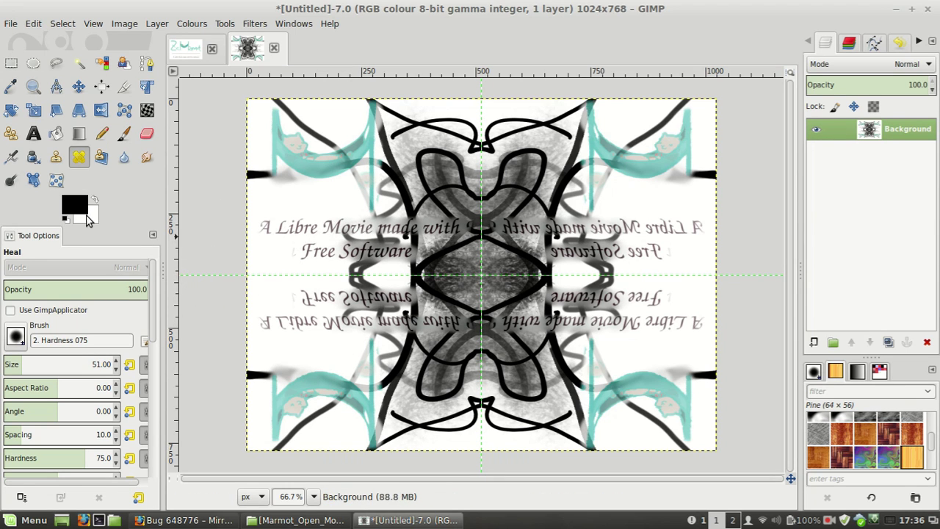
# Clear the canvas and move the horizontal guide up and the vertical guide left
pyautogui.press('Delete')
pyautogui.press('m')
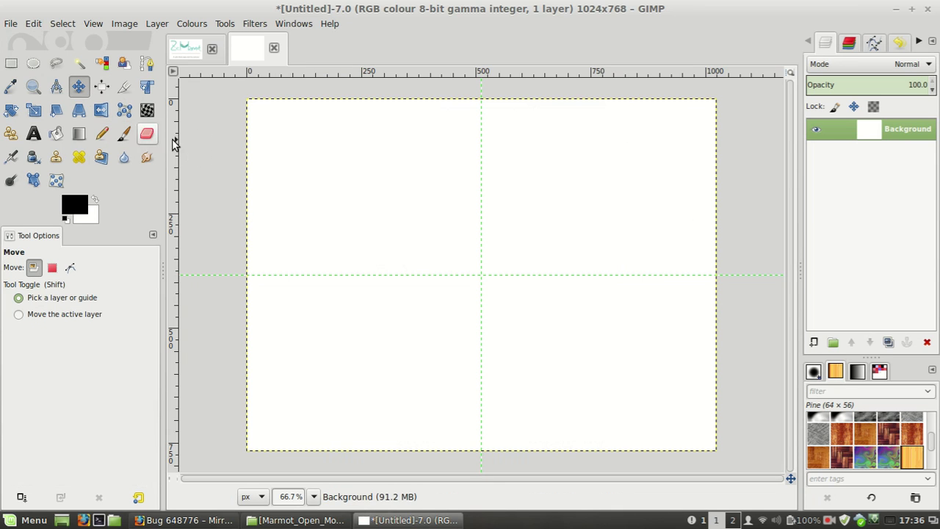
pyautogui.moveTo(316, 277); pyautogui.dragTo(367, 231)
pyautogui.moveTo(481, 204); pyautogui.dragTo(427, 195)
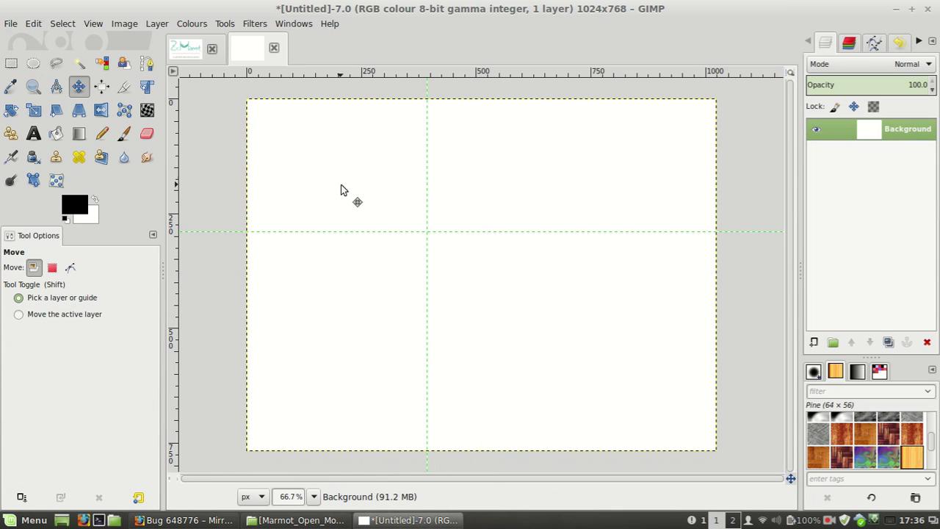
# Paint a mirrored wavy stroke, then stamp two sets of four-way mirrored grey stars
pyautogui.click(124, 133)
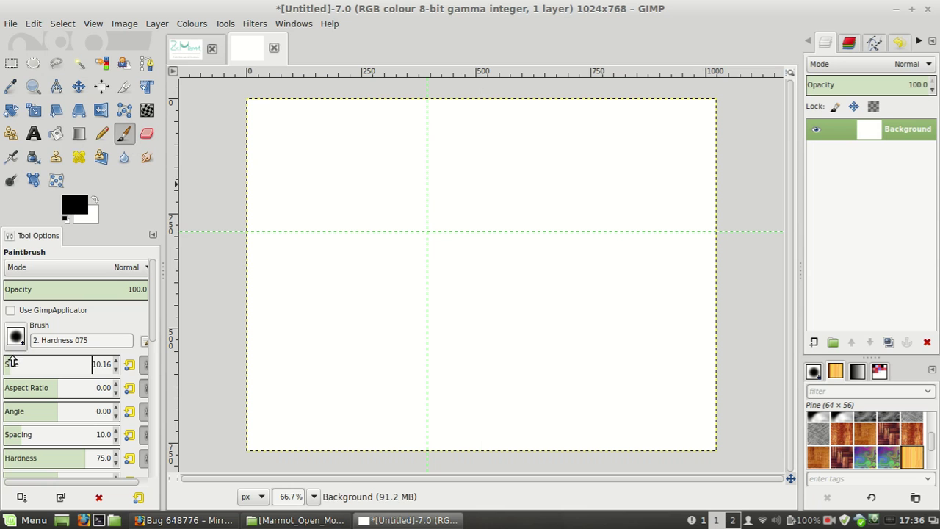
pyautogui.moveTo(346, 210)
pyautogui.mouseDown()
pyautogui.moveTo(369, 163)
pyautogui.moveTo(442, 168)
pyautogui.moveTo(304, 380)
pyautogui.moveTo(189, 435)
pyautogui.mouseUp()
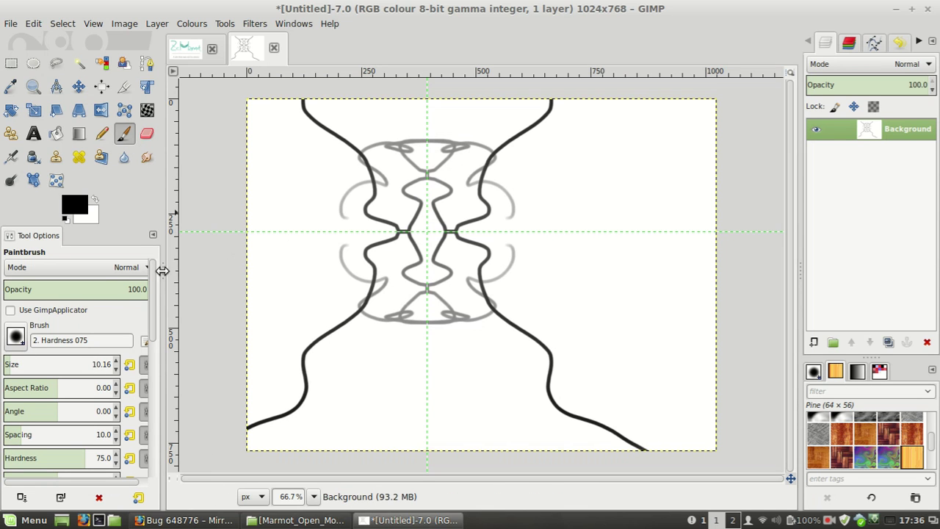
pyautogui.click(402, 207)
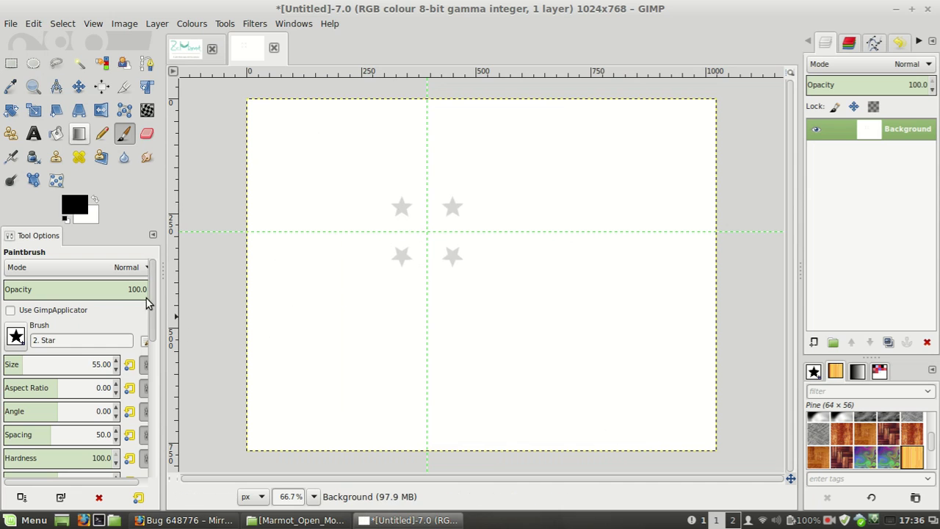
pyautogui.moveTo(152, 278); pyautogui.dragTo(140, 455)
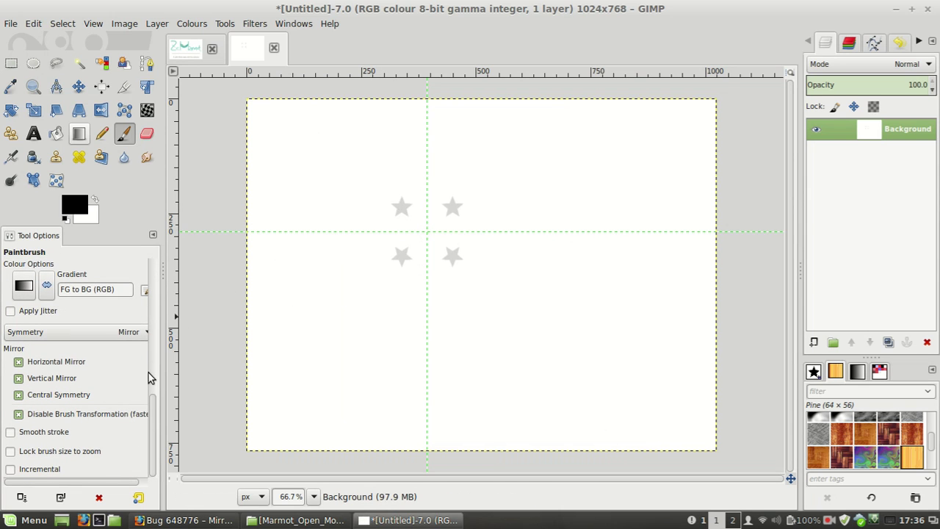
pyautogui.click(385, 174)
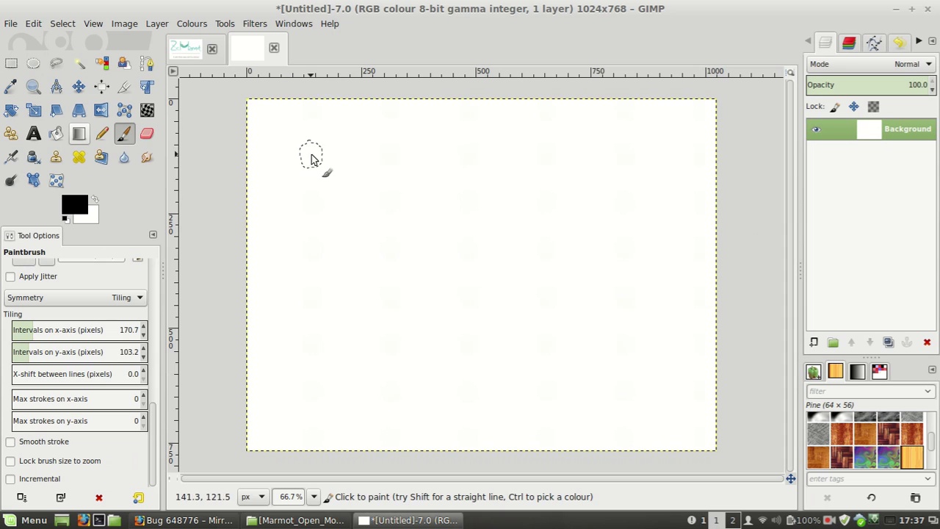
# Try tiled Pepper brush stamps with X-shift 71.6 and max strokes 5, undoing each
pyautogui.click(327, 156)
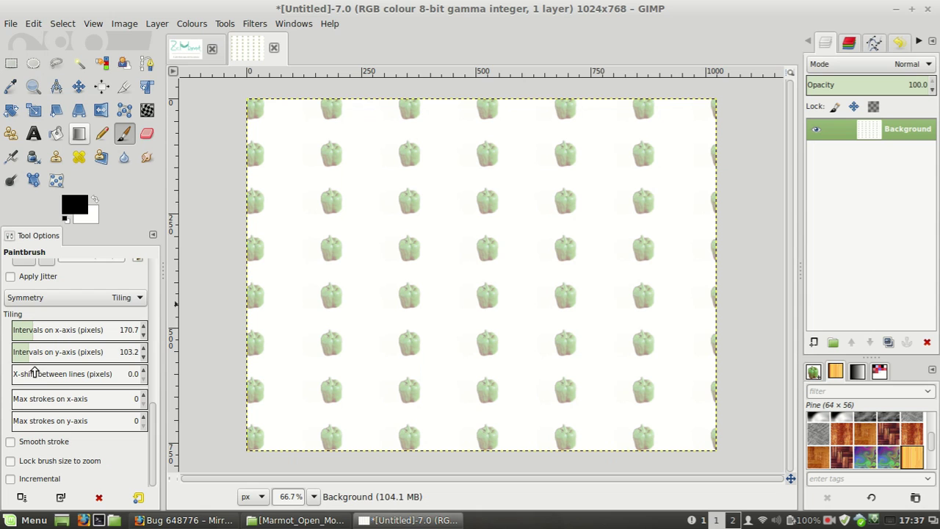
pyautogui.click(34, 373)
pyautogui.hotkey('ctrl', 'z')
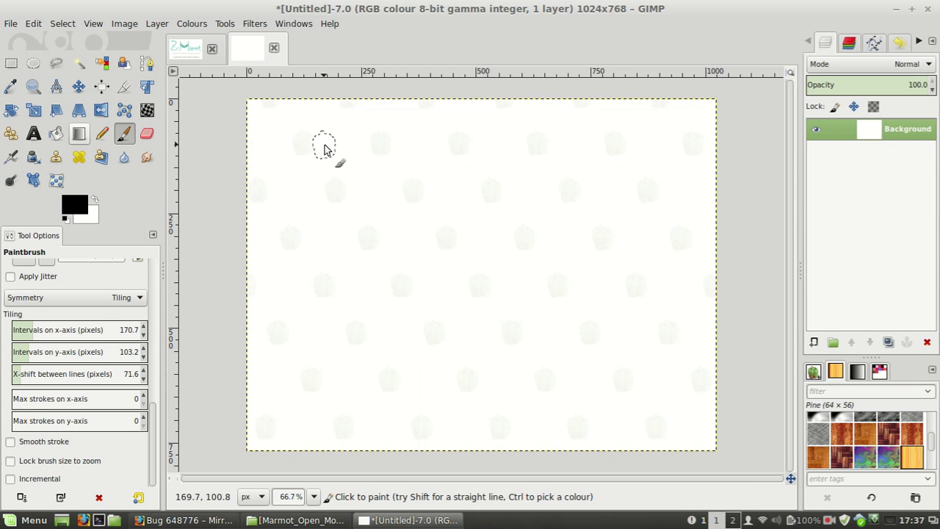
pyautogui.moveTo(321, 152)
pyautogui.mouseDown()
pyautogui.moveTo(315, 142)
pyautogui.moveTo(280, 202)
pyautogui.mouseUp()
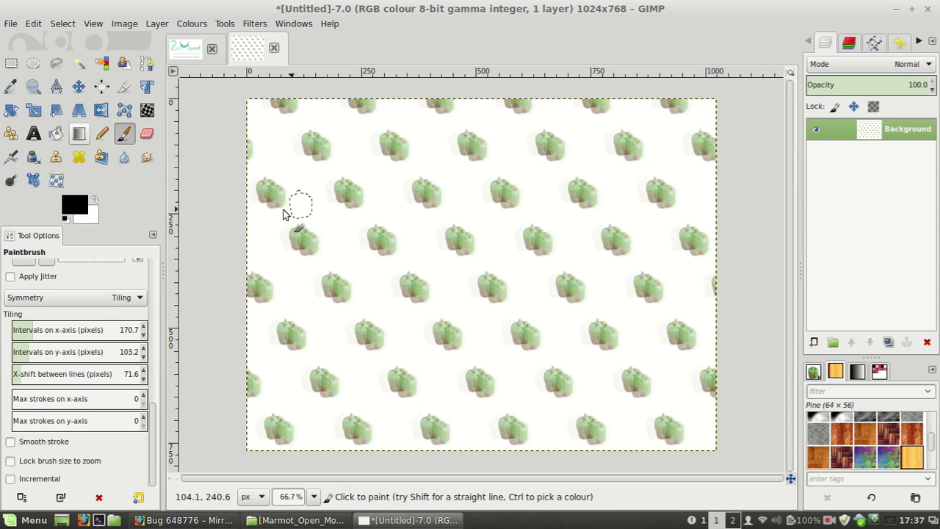
pyautogui.hotkey('ctrl', 'z')
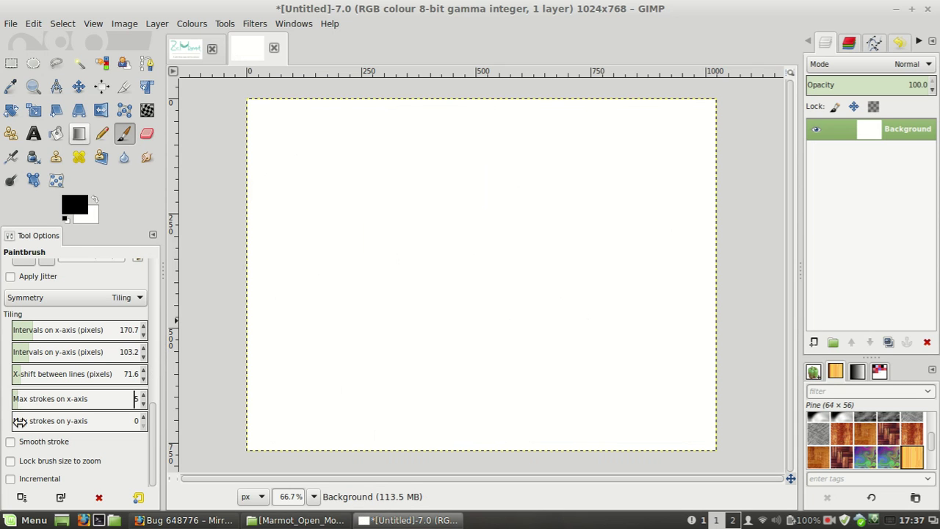
pyautogui.moveTo(304, 157)
pyautogui.mouseDown()
pyautogui.moveTo(344, 171)
pyautogui.moveTo(310, 210)
pyautogui.mouseUp()
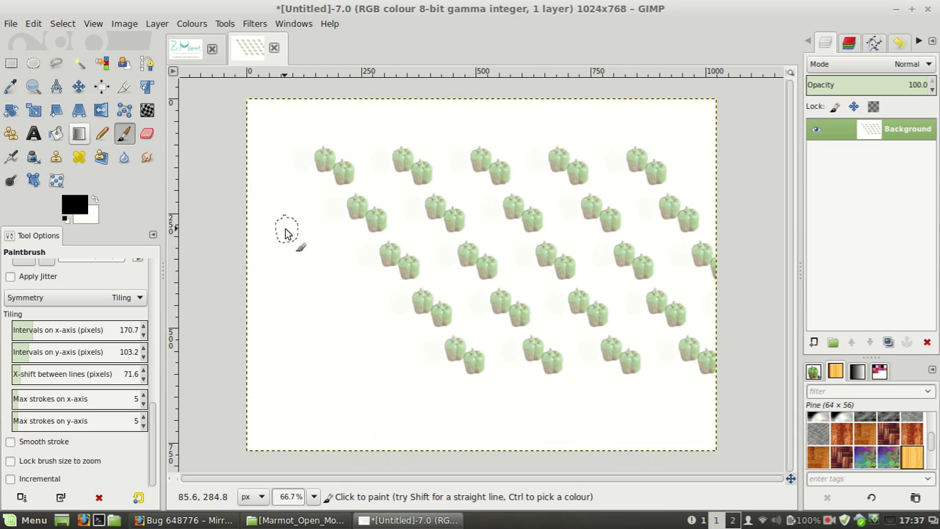
pyautogui.hotkey('ctrl', 'z')
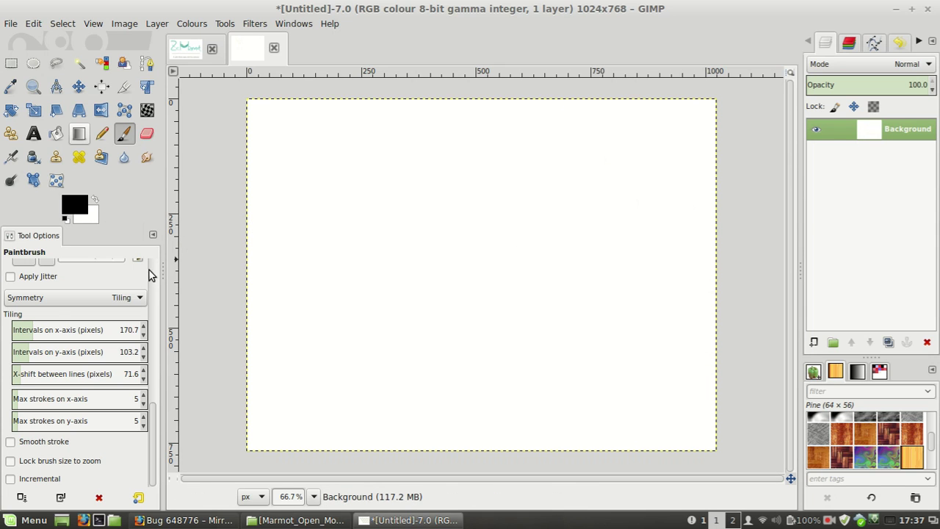
# Draw a heart with the 2. Hardness 050 brush, tiled in staggered rows
pyautogui.scroll(10, 150, 272)
pyautogui.click(16, 337)
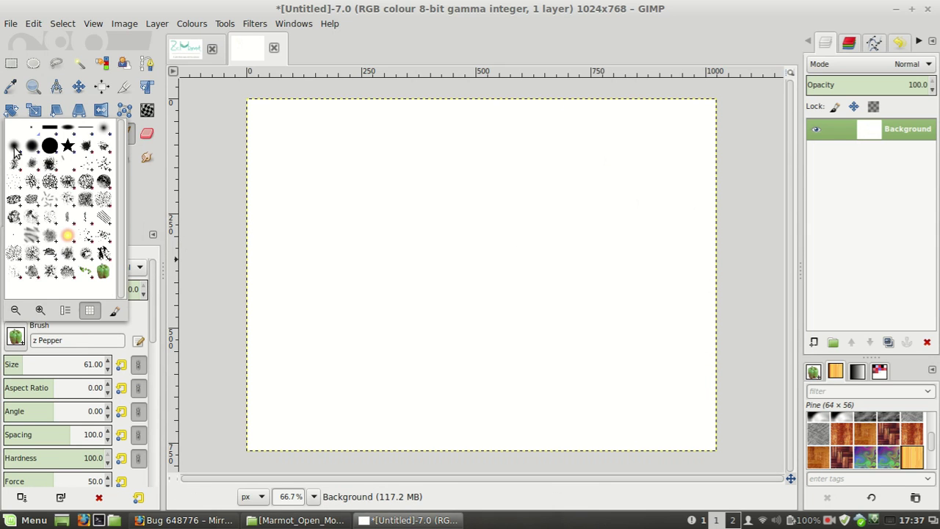
pyautogui.doubleClick(14, 147)
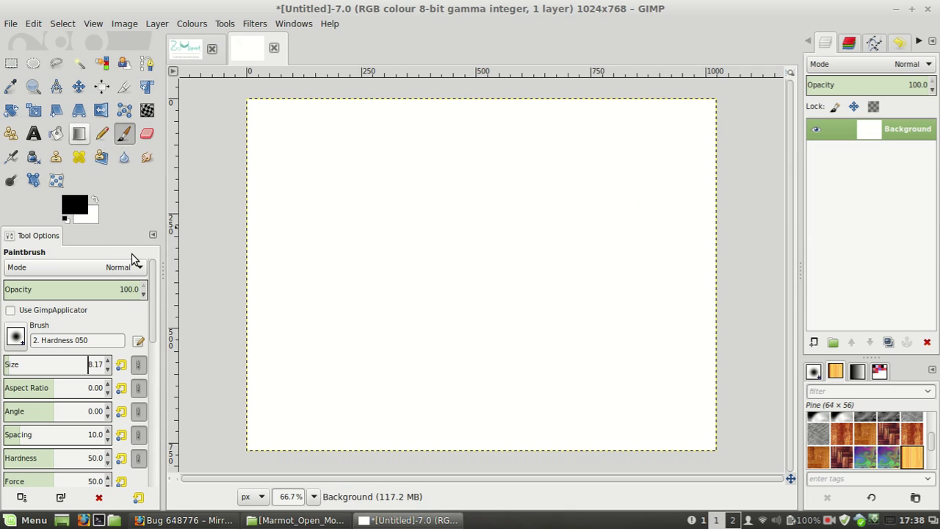
pyautogui.moveTo(331, 164)
pyautogui.mouseDown()
pyautogui.moveTo(318, 131)
pyautogui.moveTo(340, 147)
pyautogui.moveTo(323, 179)
pyautogui.mouseUp()
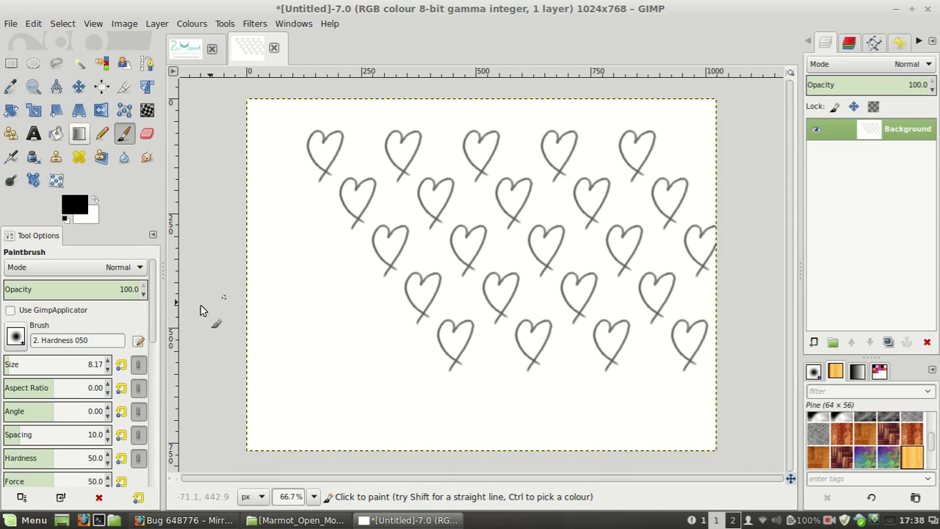
pyautogui.moveTo(152, 304); pyautogui.dragTo(153, 447)
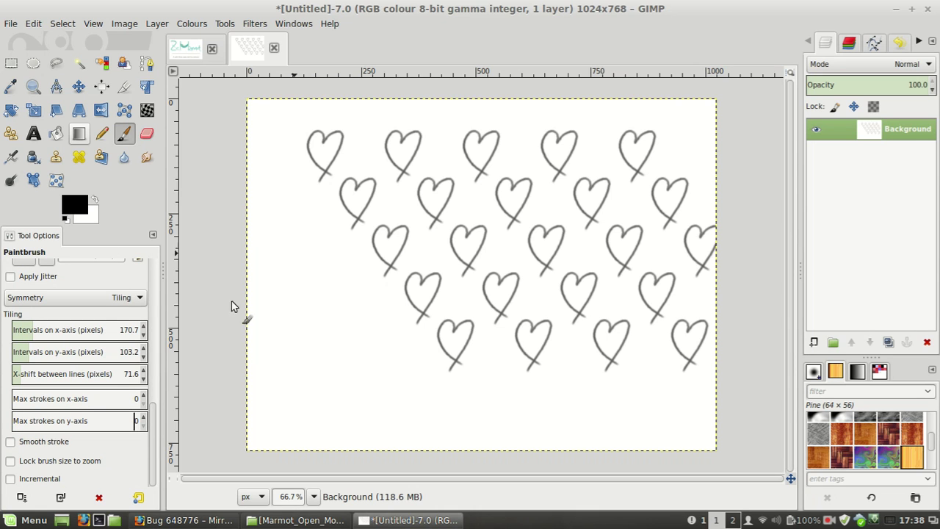
# Clear the hearts, then draw a tiled diamond outline and a repeated curl on the 256×192 grid
pyautogui.hotkey('ctrl', 'z')
pyautogui.click(318, 174)
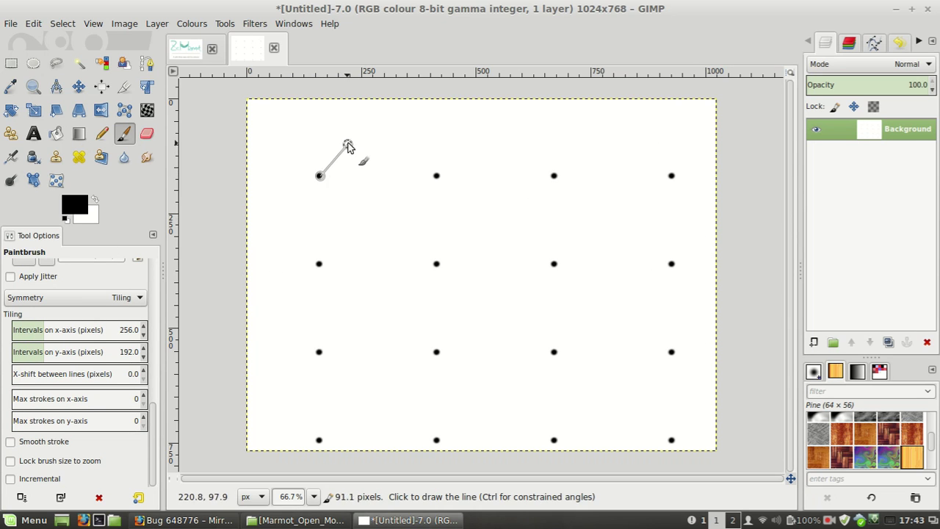
pyautogui.keyDown('shift'); pyautogui.click(350, 140); pyautogui.keyUp('shift')
pyautogui.keyDown('shift'); pyautogui.click(371, 176); pyautogui.keyUp('shift')
pyautogui.keyDown('shift'); pyautogui.click(343, 207); pyautogui.keyUp('shift')
pyautogui.keyDown('shift'); pyautogui.click(319, 174); pyautogui.keyUp('shift')
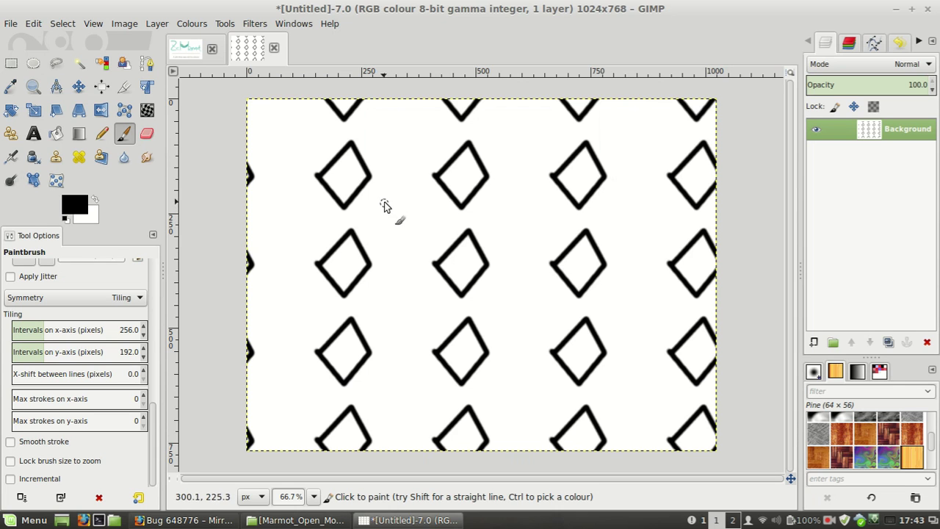
pyautogui.moveTo(399, 200)
pyautogui.mouseDown()
pyautogui.moveTo(388, 207)
pyautogui.moveTo(397, 229)
pyautogui.moveTo(428, 214)
pyautogui.moveTo(413, 205)
pyautogui.moveTo(407, 222)
pyautogui.moveTo(401, 200)
pyautogui.moveTo(426, 197)
pyautogui.mouseUp()
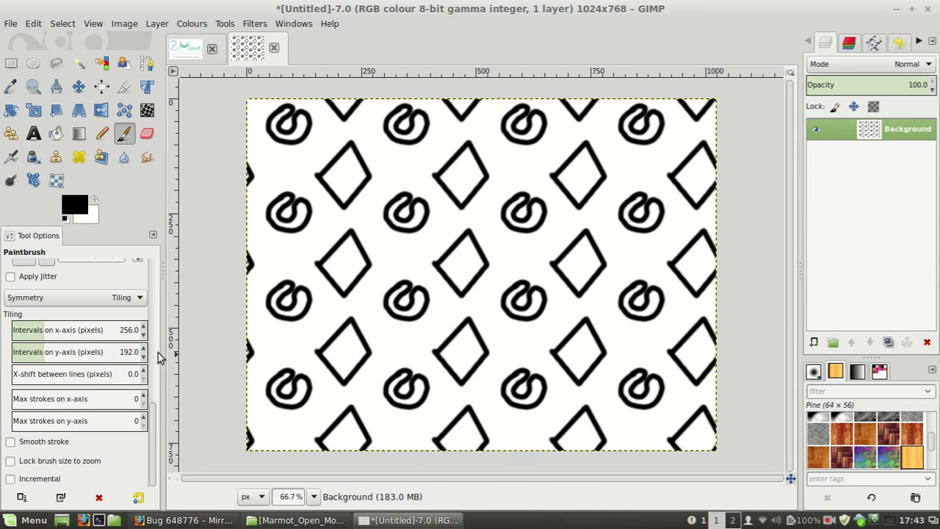
# Switch symmetry to Mandala, clear the canvas, and paint wavy strokes at 6, then 12 points
pyautogui.click(138, 297)
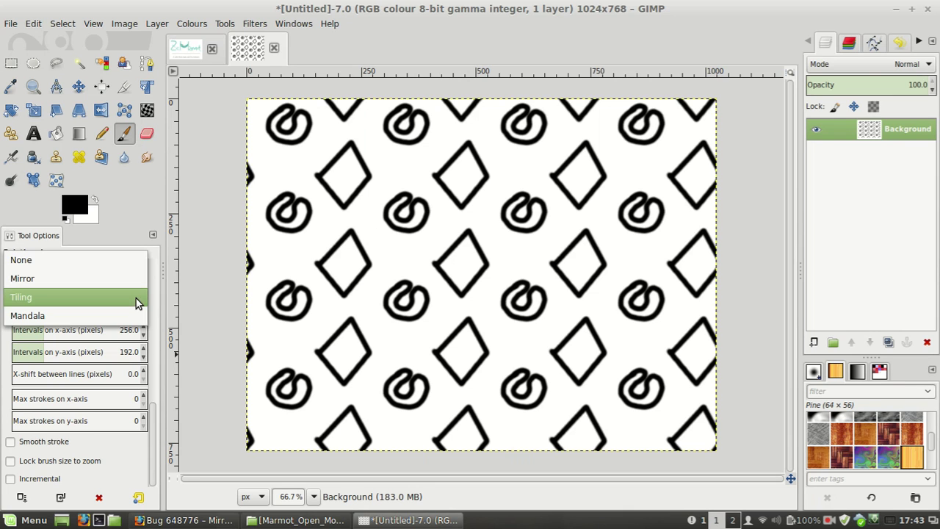
pyautogui.click(125, 316)
pyautogui.press('Delete')
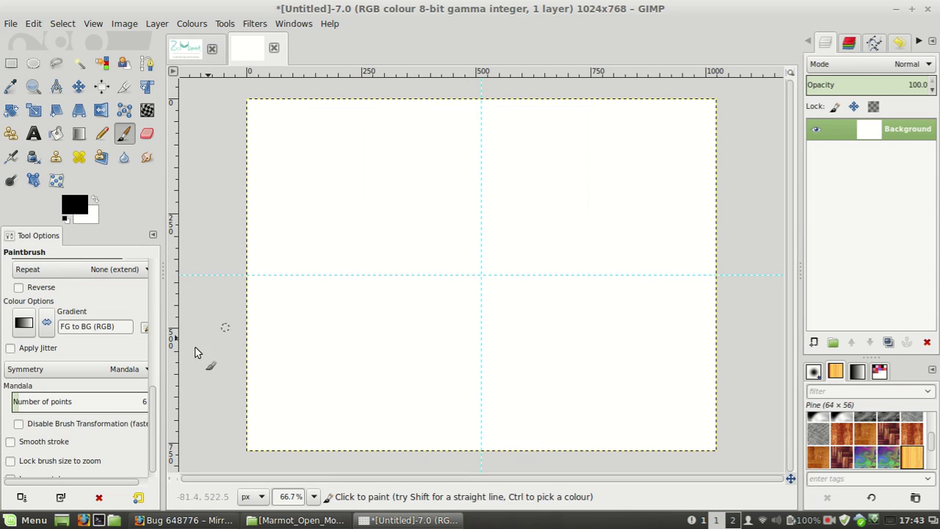
pyautogui.moveTo(428, 194)
pyautogui.mouseDown()
pyautogui.moveTo(411, 239)
pyautogui.moveTo(435, 245)
pyautogui.moveTo(453, 232)
pyautogui.moveTo(467, 239)
pyautogui.moveTo(451, 259)
pyautogui.moveTo(474, 276)
pyautogui.mouseUp()
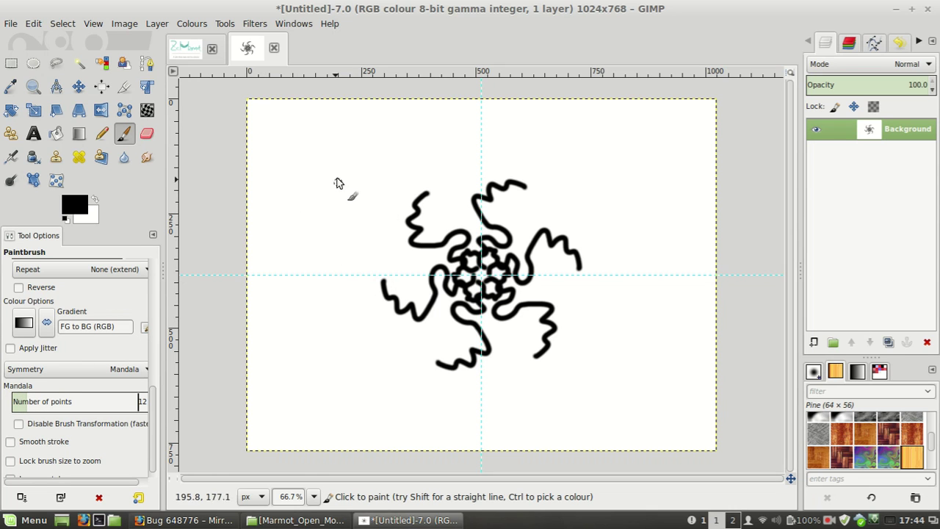
pyautogui.moveTo(352, 171)
pyautogui.mouseDown()
pyautogui.moveTo(362, 223)
pyautogui.moveTo(388, 199)
pyautogui.moveTo(419, 190)
pyautogui.moveTo(381, 188)
pyautogui.moveTo(403, 266)
pyautogui.moveTo(458, 226)
pyautogui.mouseUp()
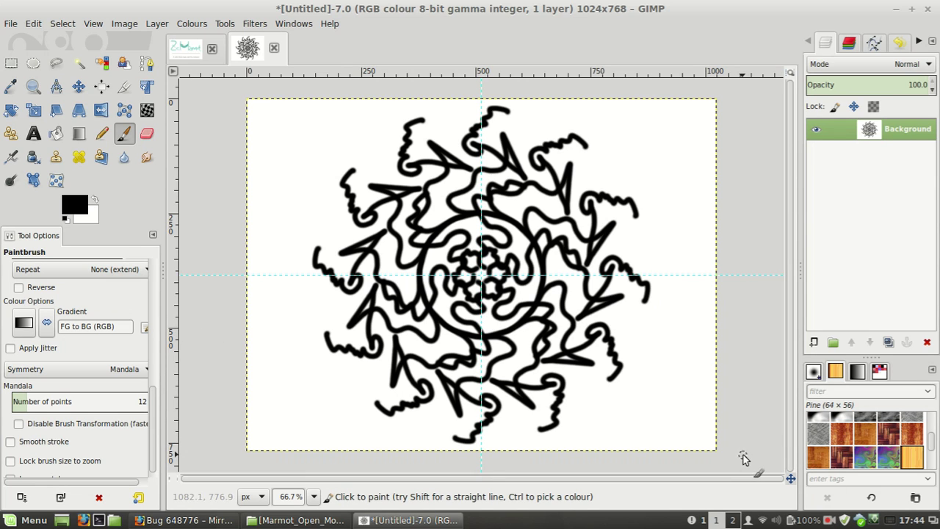
# Move the symmetry guides toward the top-left corner of the canvas with the Move tool
pyautogui.click(78, 87)
pyautogui.moveTo(481, 198); pyautogui.dragTo(295, 220)
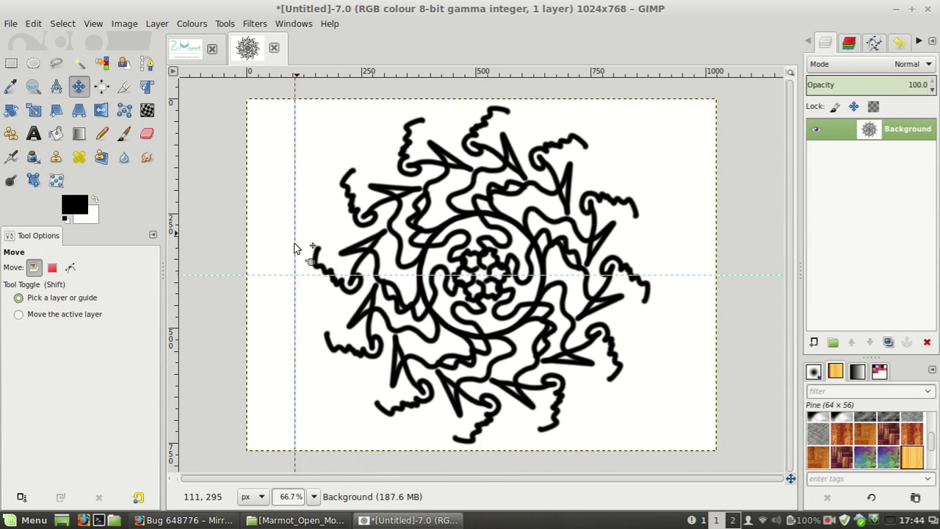
pyautogui.moveTo(297, 275); pyautogui.dragTo(290, 135)
# Draw a small solid black mandala at the new top-left centre with the Pencil
pyautogui.click(102, 133)
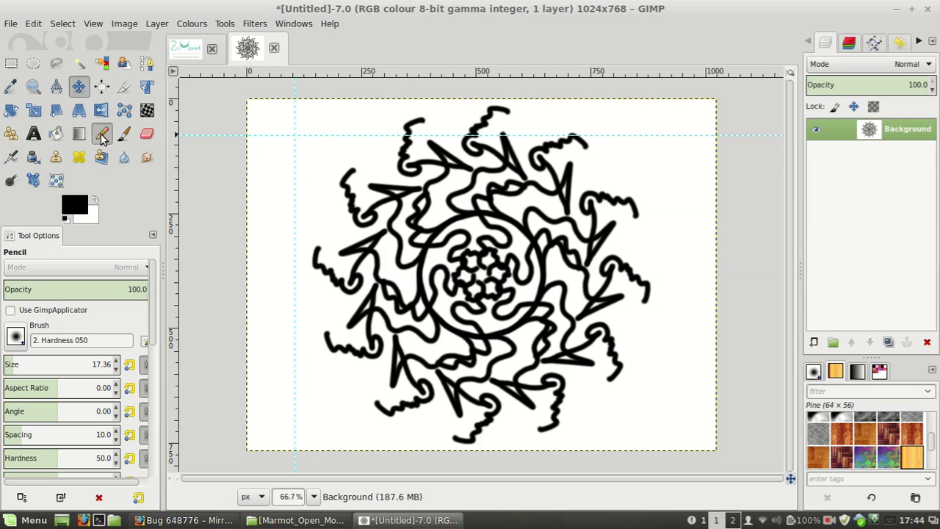
pyautogui.click(268, 131)
pyautogui.moveTo(269, 131)
pyautogui.mouseDown()
pyautogui.moveTo(260, 126)
pyautogui.moveTo(286, 147)
pyautogui.mouseUp()
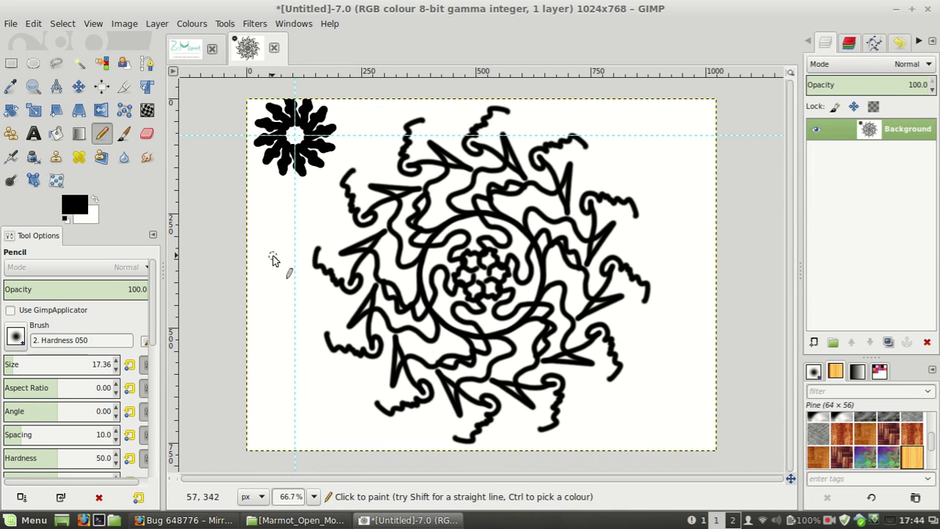